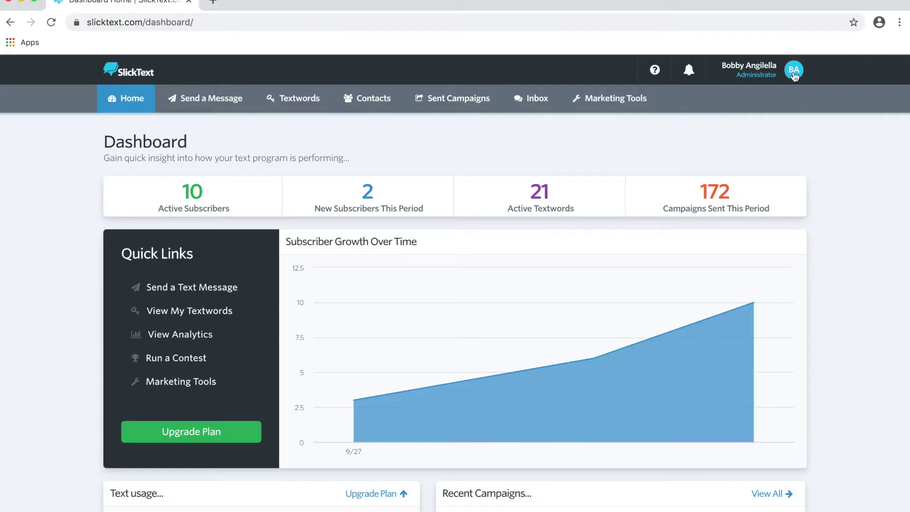
# Step: From the account menu's Manage Team page, start adding a new team member
pyautogui.click(795, 72)
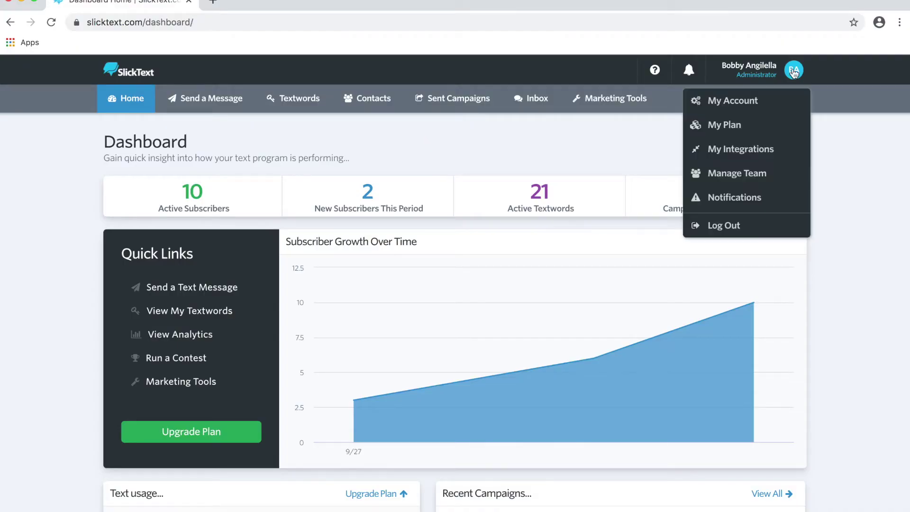
pyautogui.click(731, 174)
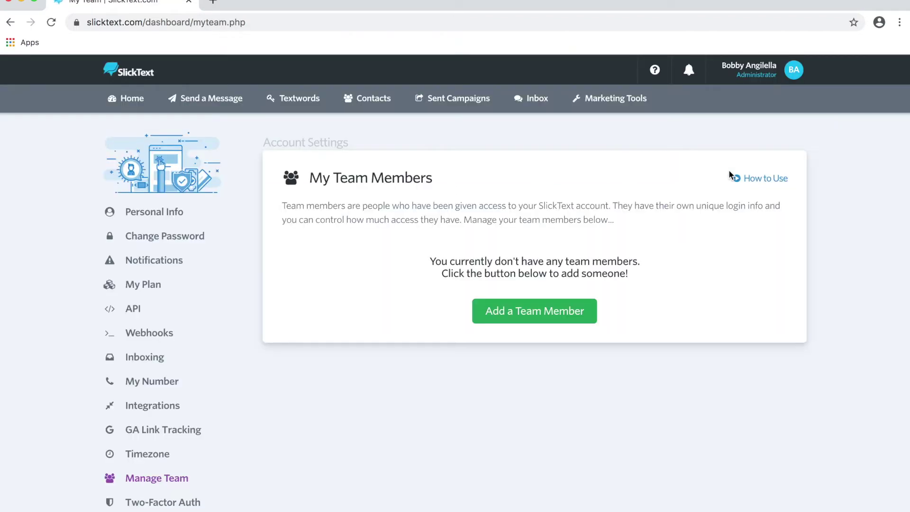
pyautogui.scroll(-3, 346, 217)
pyautogui.click(536, 244)
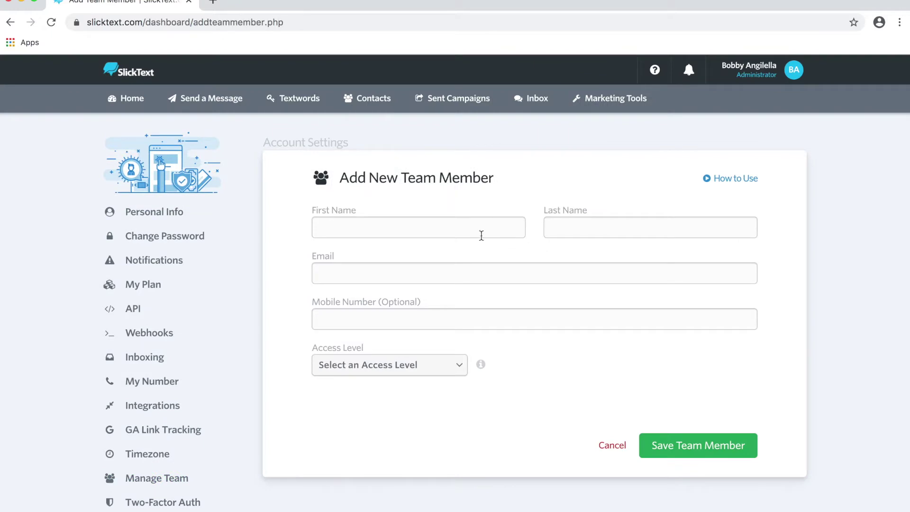
# Step: Autofill the member's name, e-mail and mobile from saved details, then clear the e-mail field
pyautogui.click(481, 235)
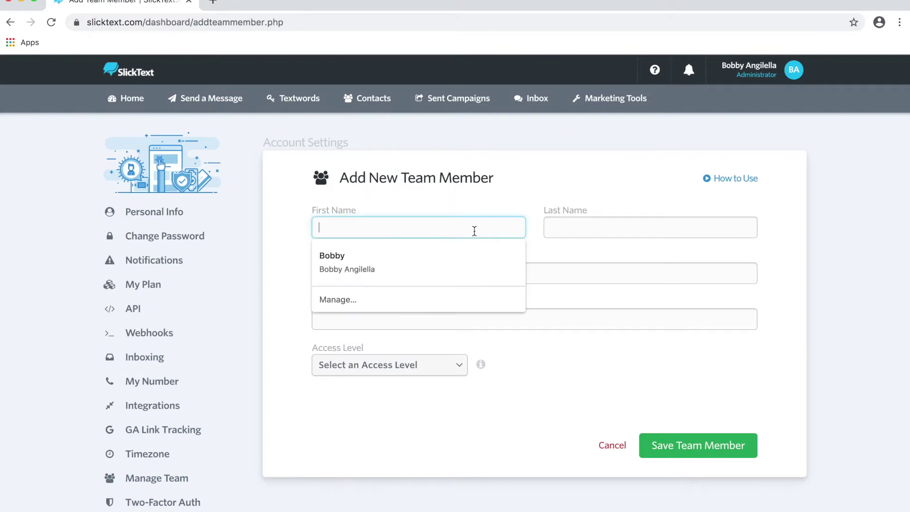
pyautogui.click(426, 256)
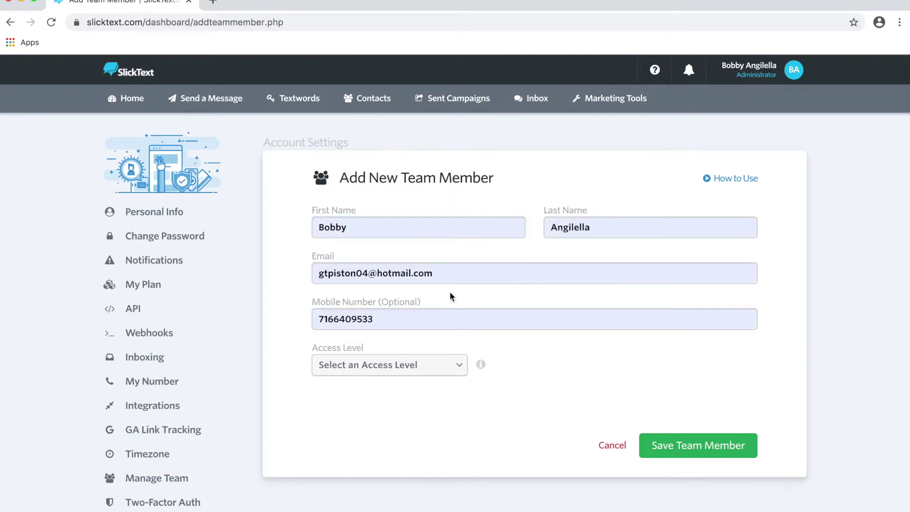
pyautogui.moveTo(441, 275); pyautogui.dragTo(303, 276)
pyautogui.press('BackSpace')
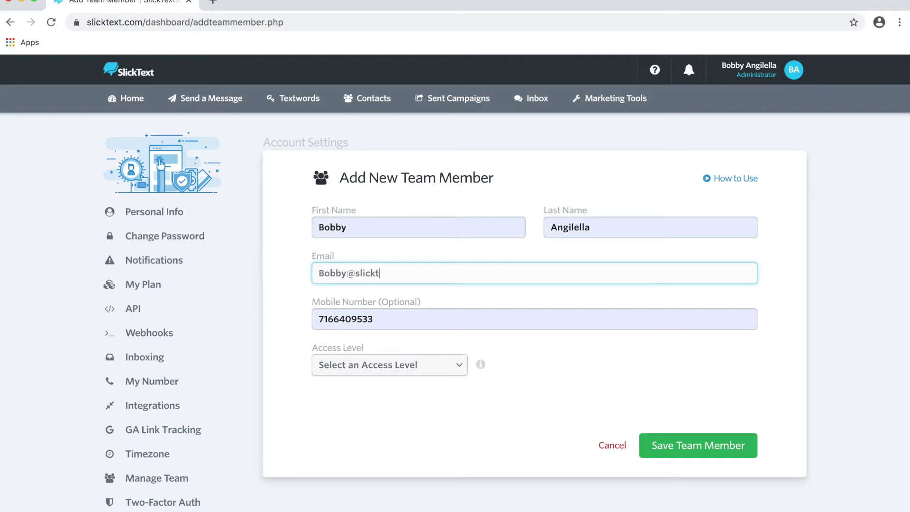
# Step: Enter the member's corrected e-mail address and set the access level to Textword Specific
pyautogui.click(426, 372)
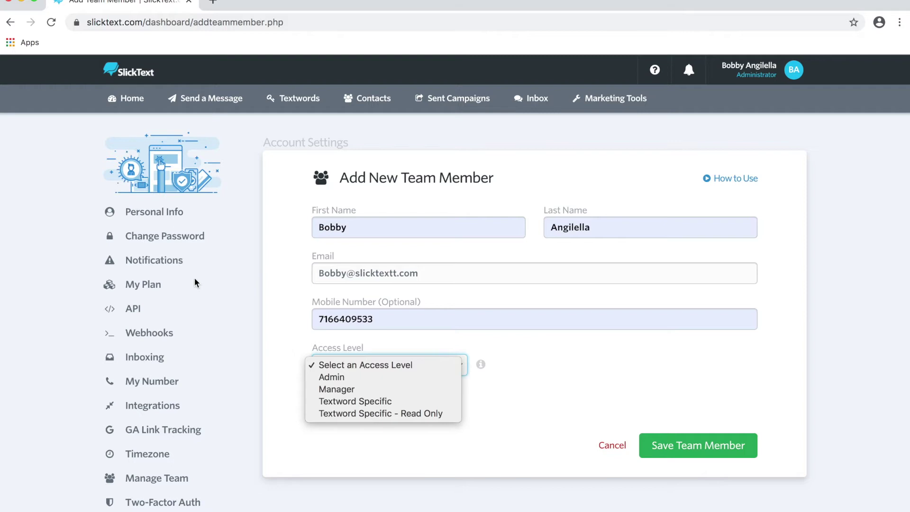
pyautogui.click(347, 402)
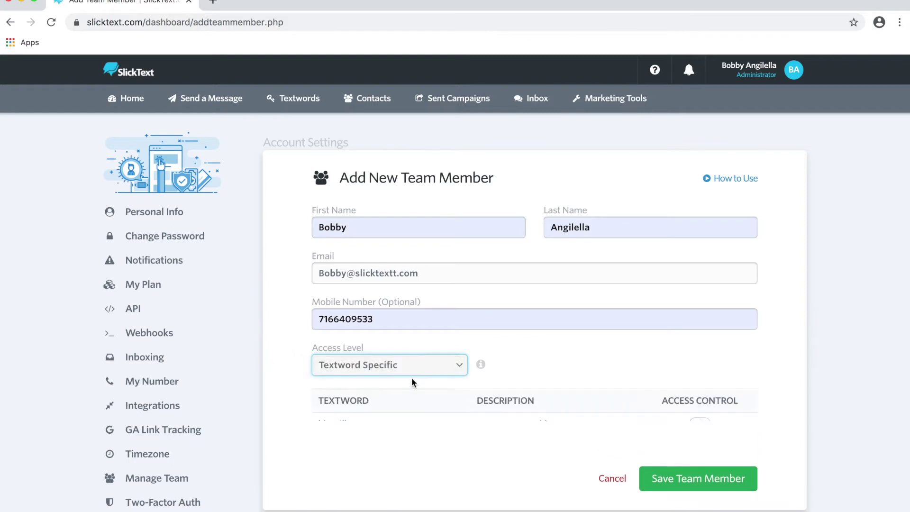
# Step: Grant access to the bobby (31996) and client list textwords and save the team member
pyautogui.scroll(-5, 497, 377)
pyautogui.click(703, 302)
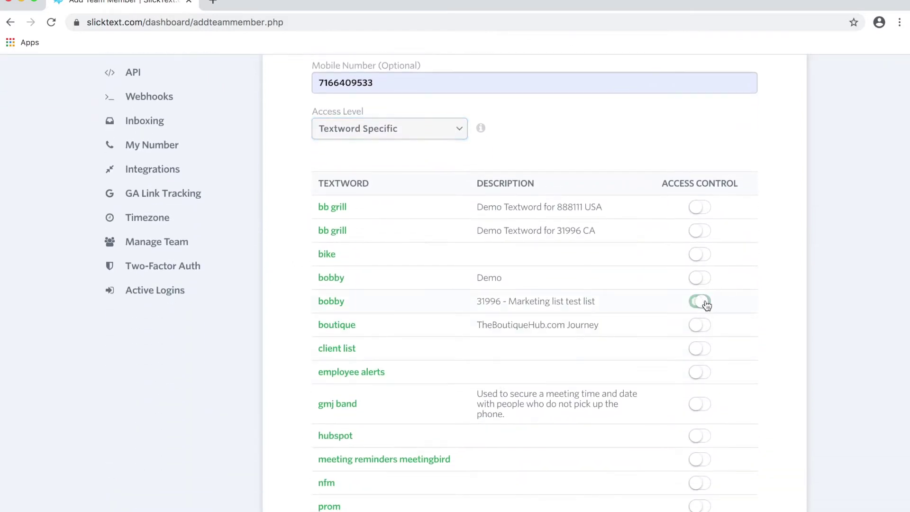
pyautogui.click(699, 349)
pyautogui.click(369, 131)
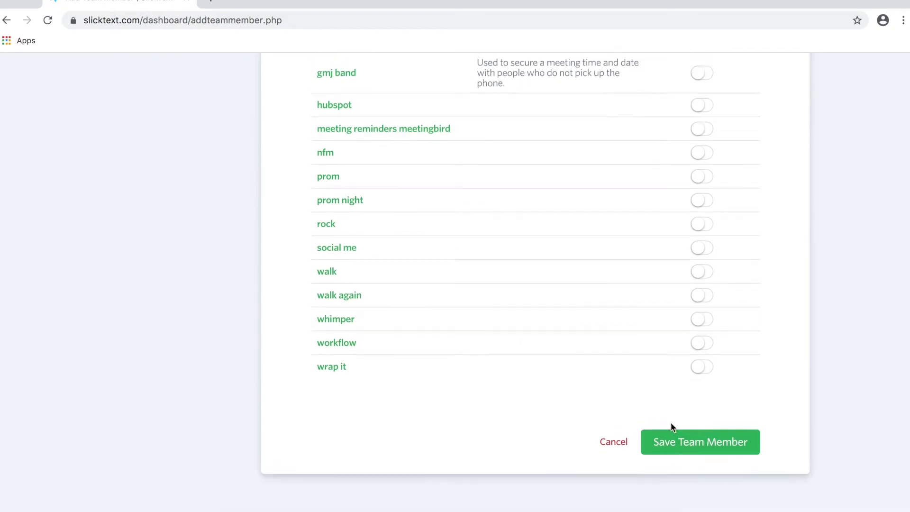
pyautogui.click(668, 442)
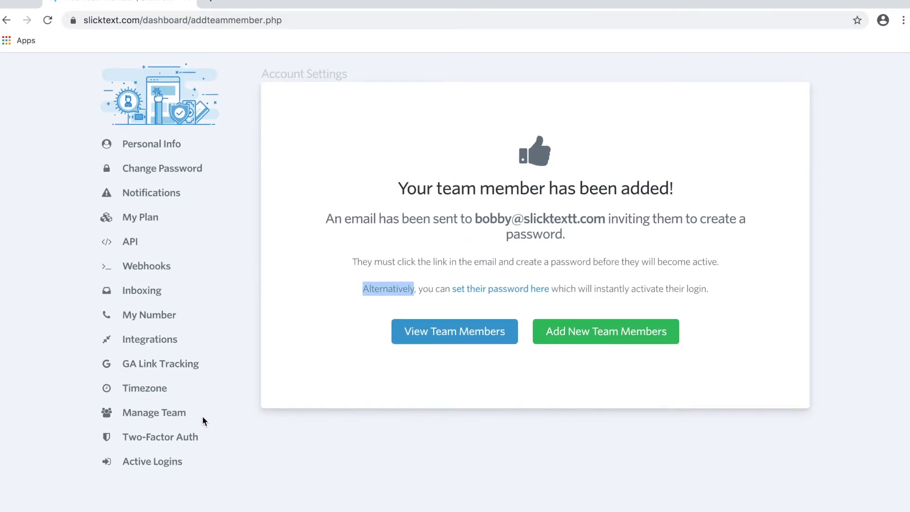
# Step: Return to the Manage Team list to see the new member with Textword Specific access
pyautogui.click(177, 420)
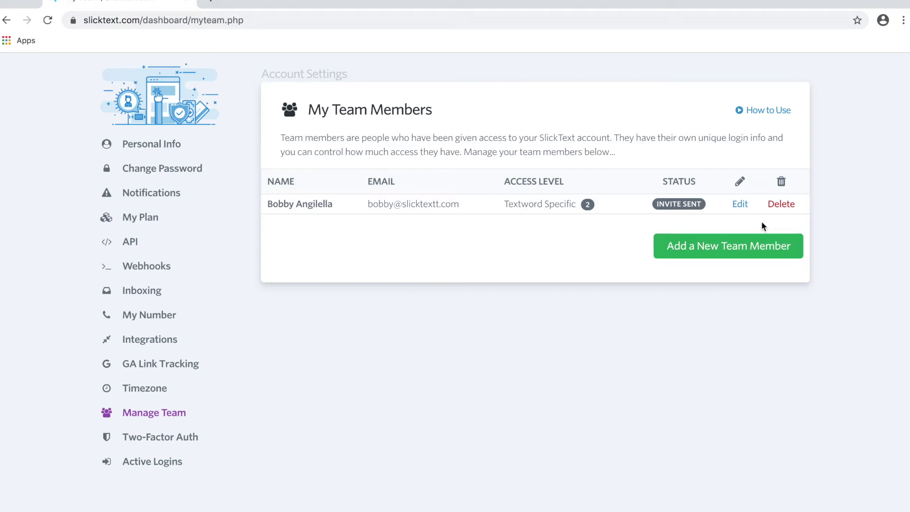
# Step: Edit the new member, toggle Active Status and bobby textword access off and on, and save
pyautogui.click(741, 205)
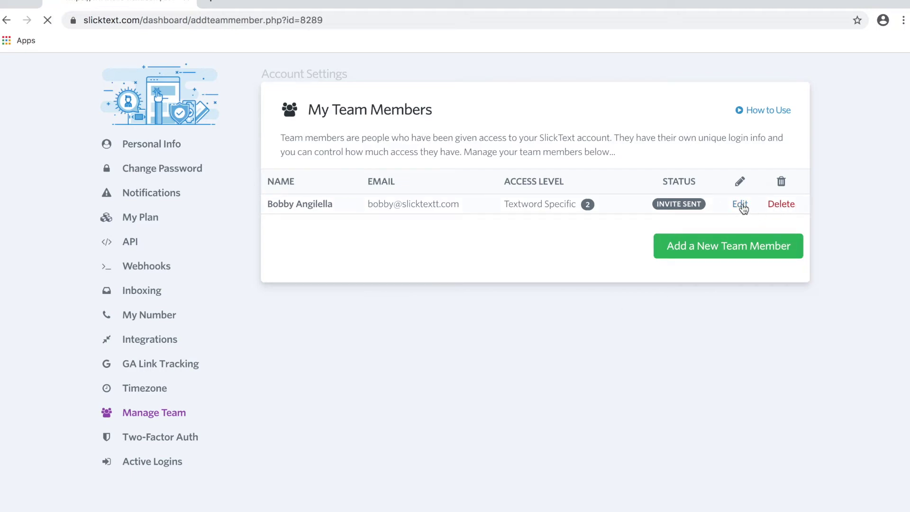
pyautogui.scroll(-3, 425, 264)
pyautogui.click(392, 272)
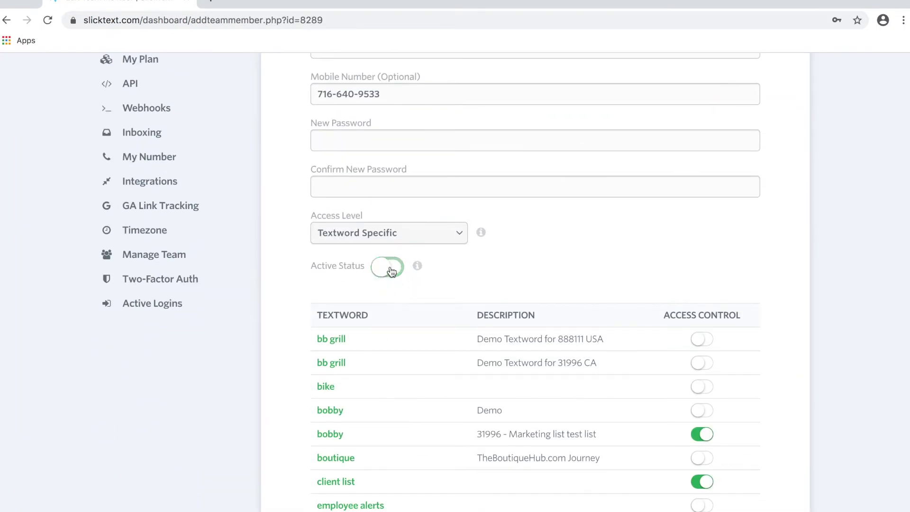
pyautogui.click(392, 272)
pyautogui.scroll(-2, 664, 325)
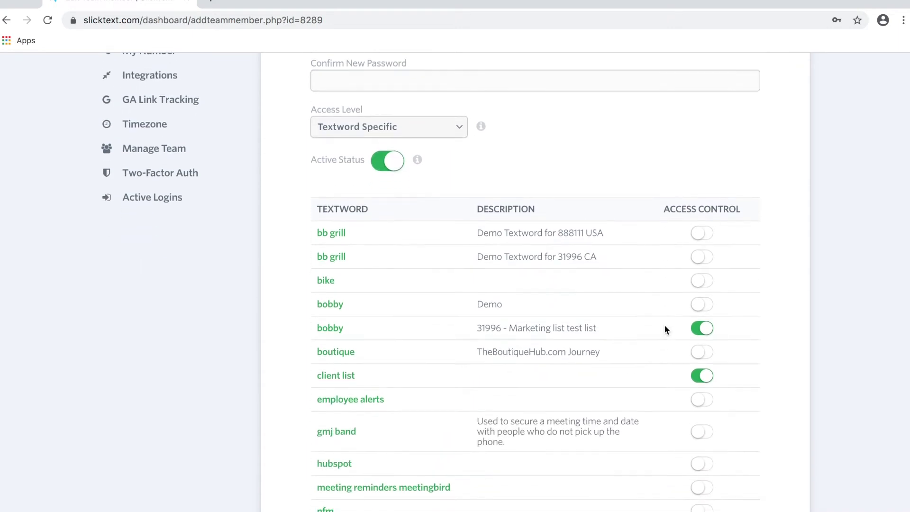
pyautogui.click(705, 329)
pyautogui.click(705, 329)
pyautogui.scroll(-7, 579, 288)
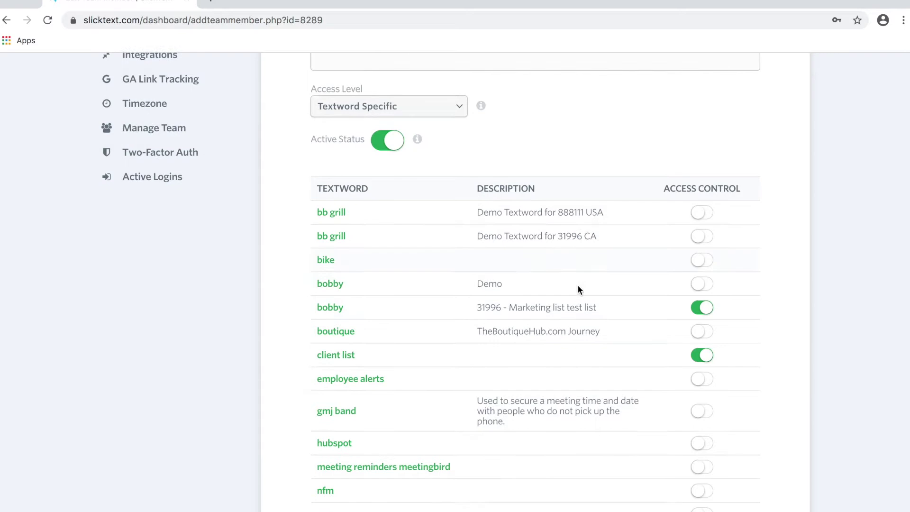
pyautogui.click(655, 437)
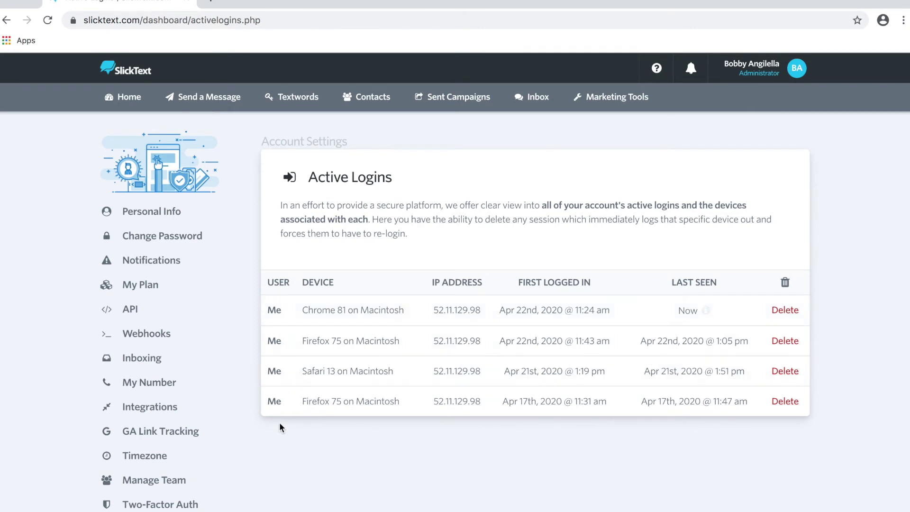
# Step: Switch two-factor authentication on and back off, leaving it disabled
pyautogui.scroll(-3, 280, 422)
pyautogui.click(184, 437)
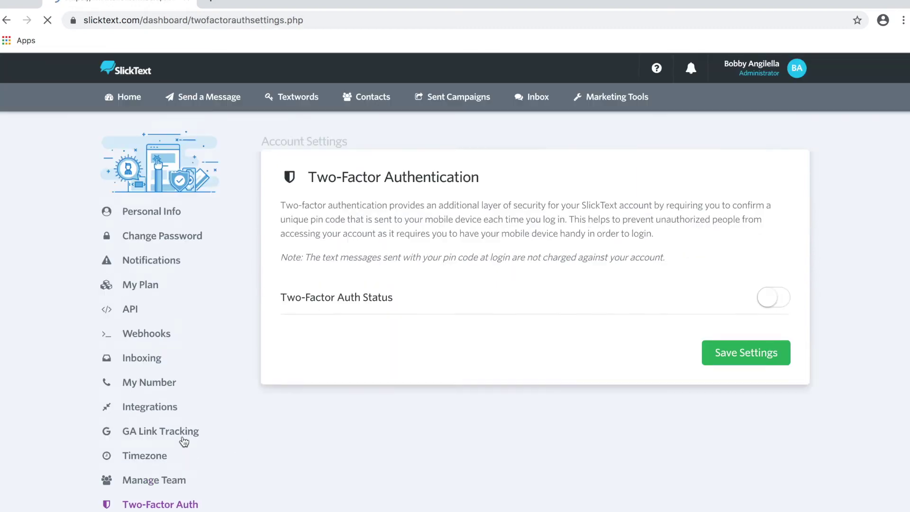
pyautogui.click(774, 298)
pyautogui.click(773, 303)
pyautogui.scroll(-2, 273, 372)
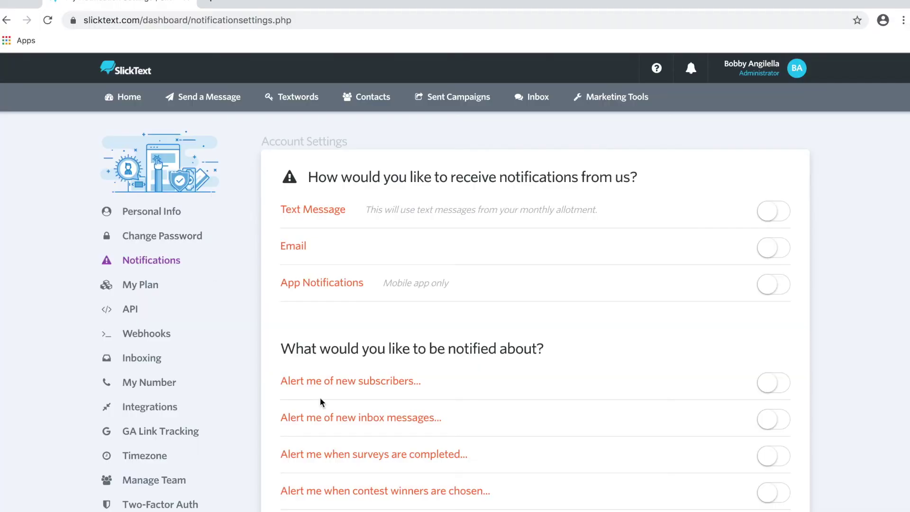
# Step: Switch on 'Alert me of new inbox messages' and App Notifications
pyautogui.scroll(-3, 409, 427)
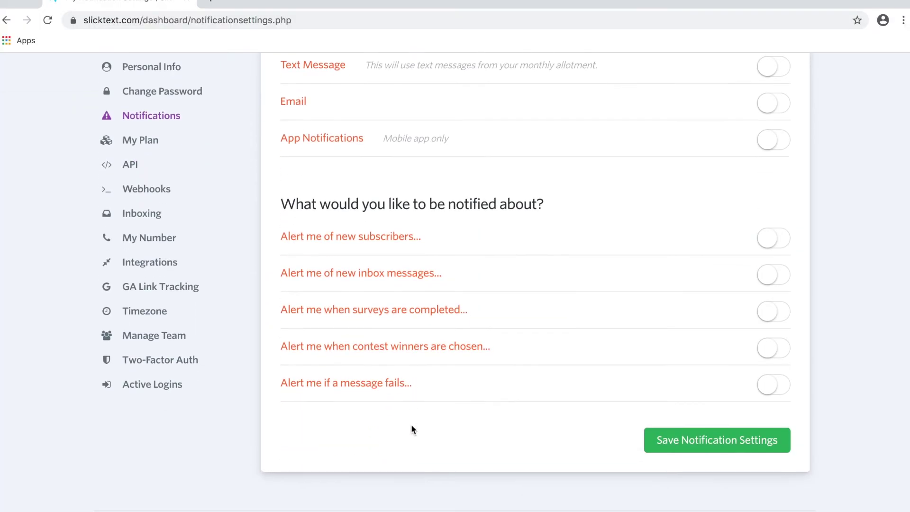
pyautogui.click(784, 280)
pyautogui.scroll(2, 692, 267)
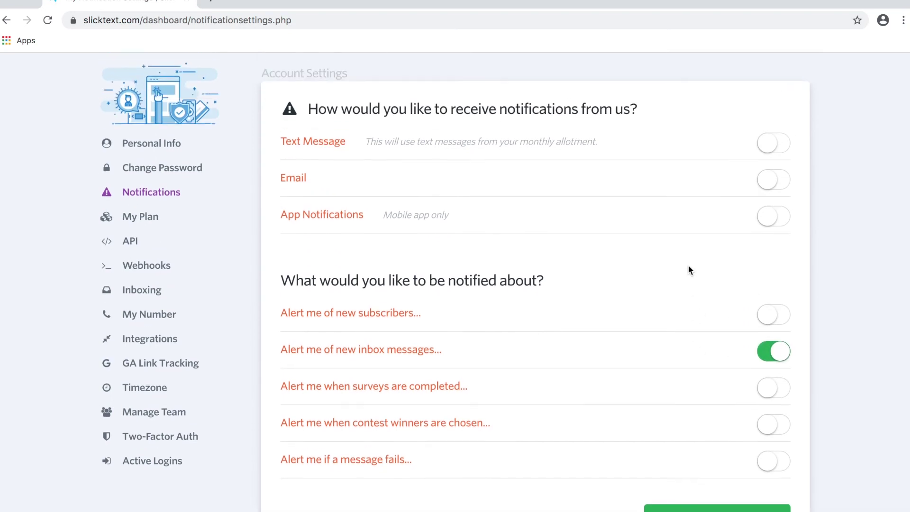
pyautogui.click(778, 220)
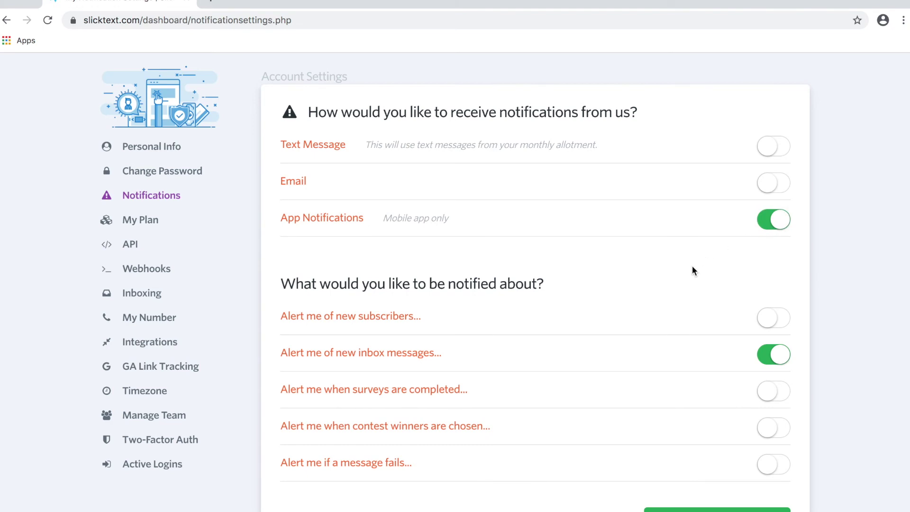
pyautogui.scroll(-2, 692, 268)
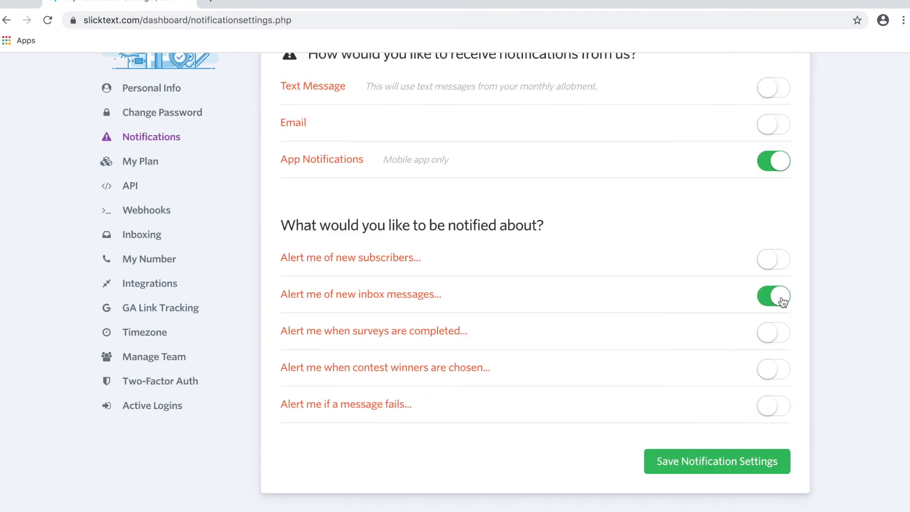